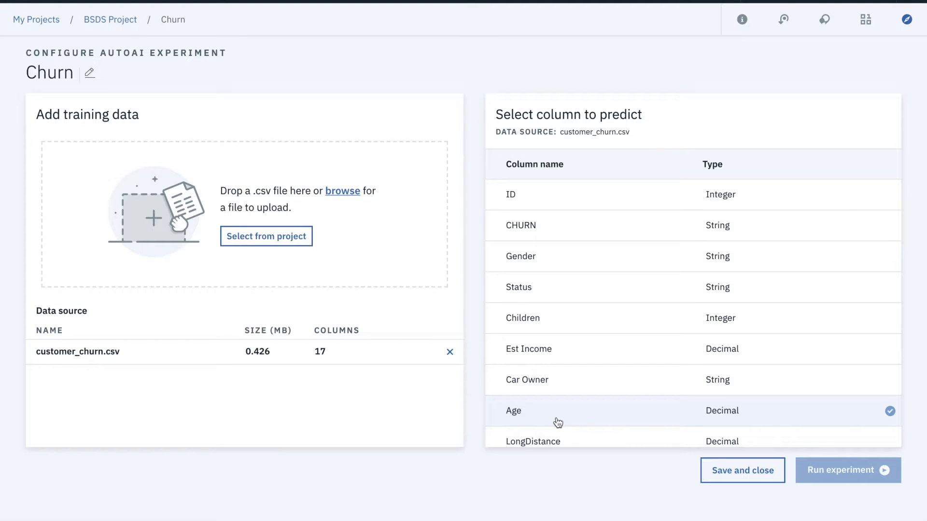
# Select CHURN as the column to predict and run the AutoAI experiment.
pyautogui.click(537, 235)
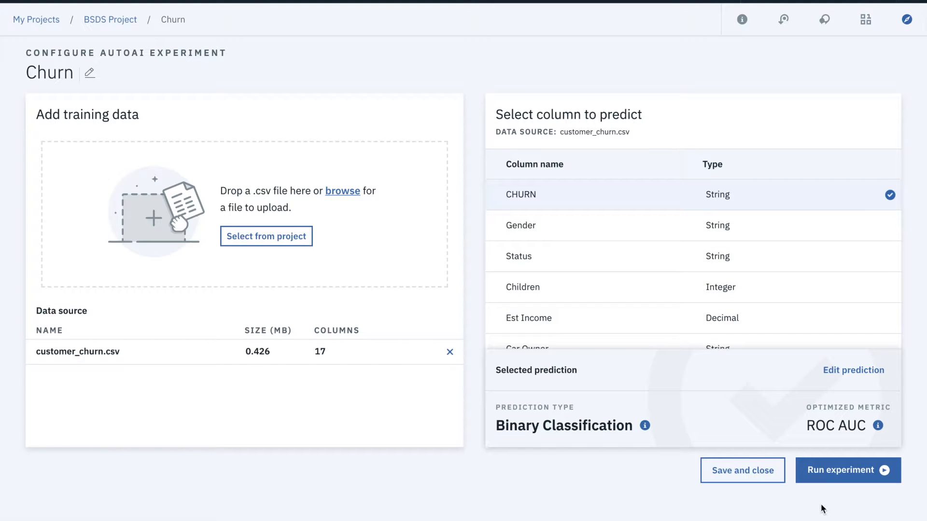
pyautogui.click(851, 470)
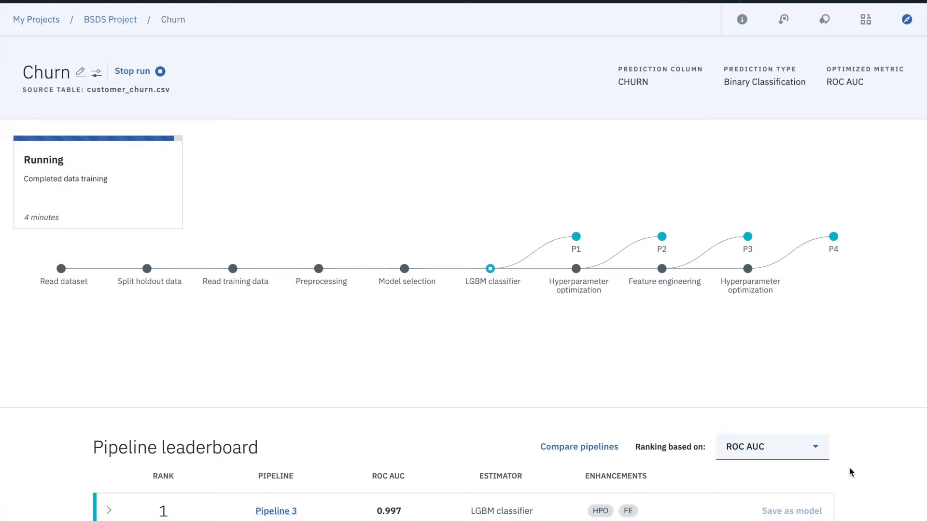
# Examine Pipeline 3's model evaluation, confusion matrix, precision recall curve, model information, feature transformations and feature importance.
pyautogui.scroll(-2, 849, 469)
pyautogui.scroll(-1, 849, 468)
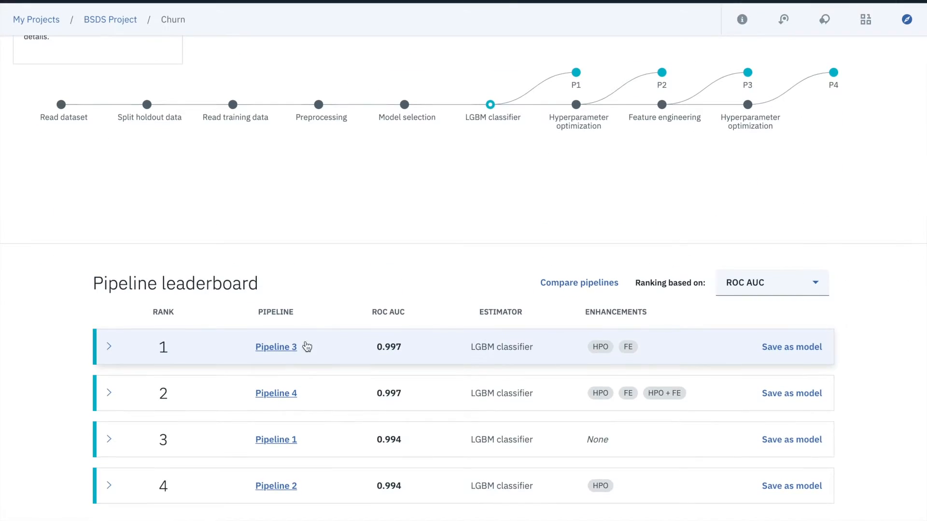
pyautogui.click(283, 357)
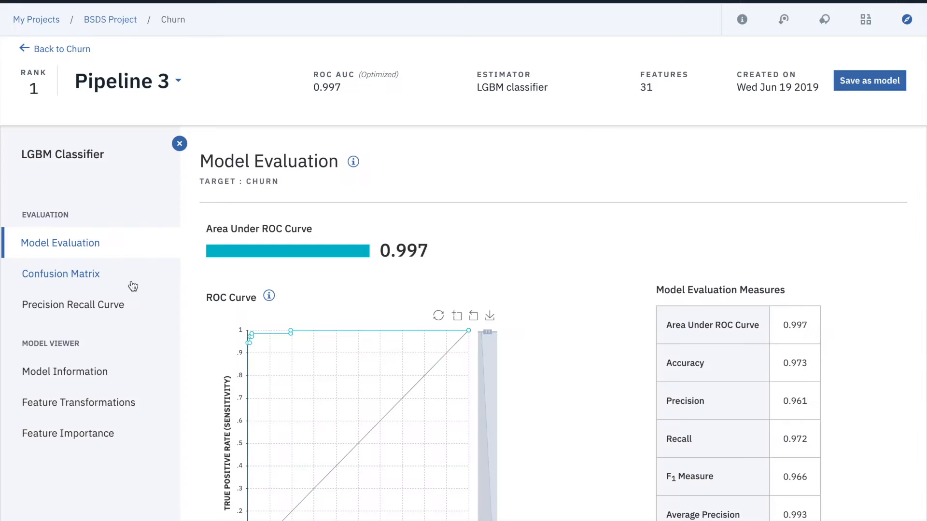
pyautogui.click(98, 278)
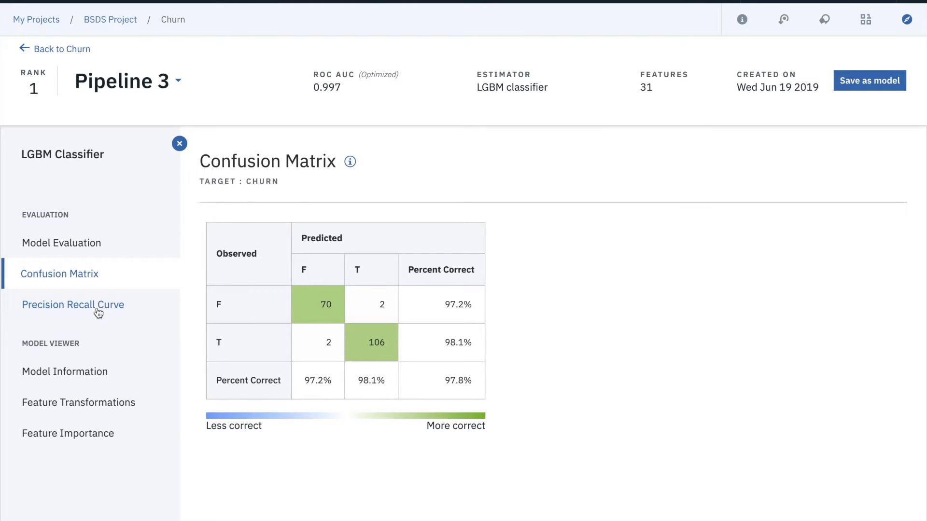
pyautogui.click(99, 313)
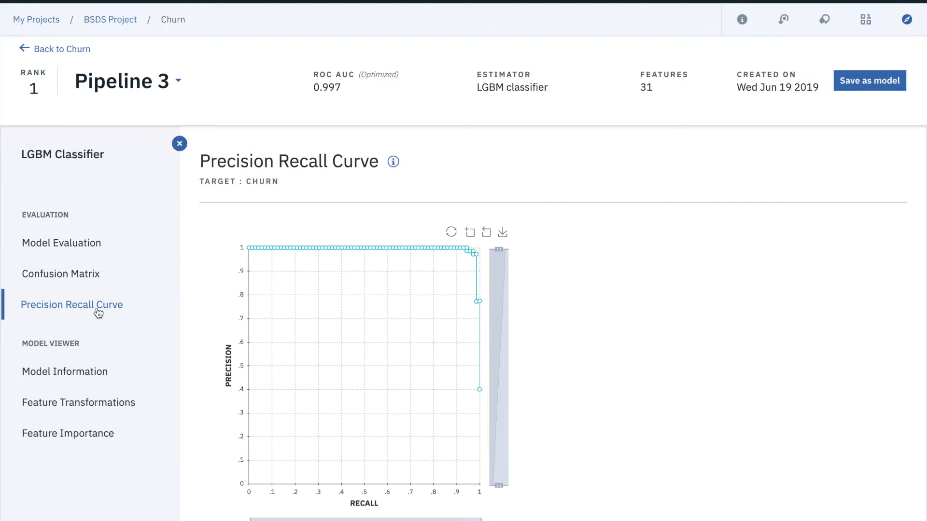
pyautogui.click(95, 371)
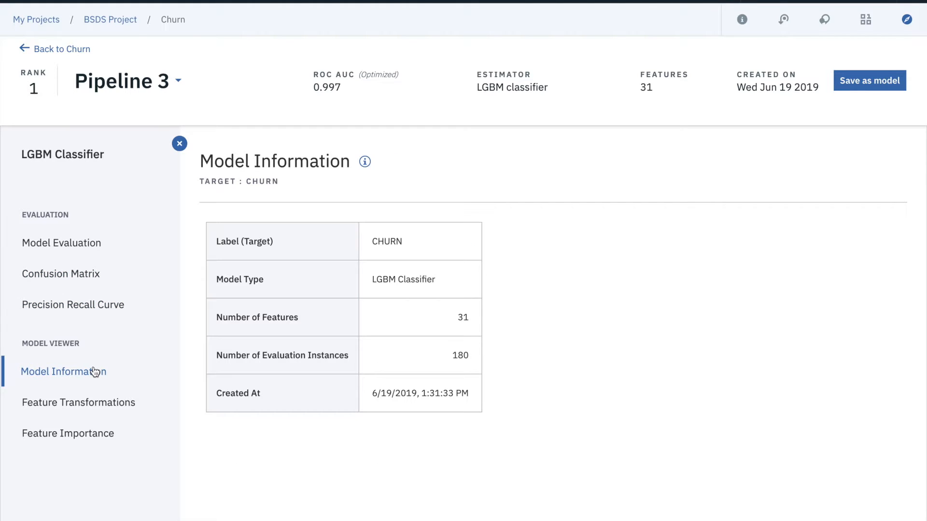
pyautogui.click(94, 411)
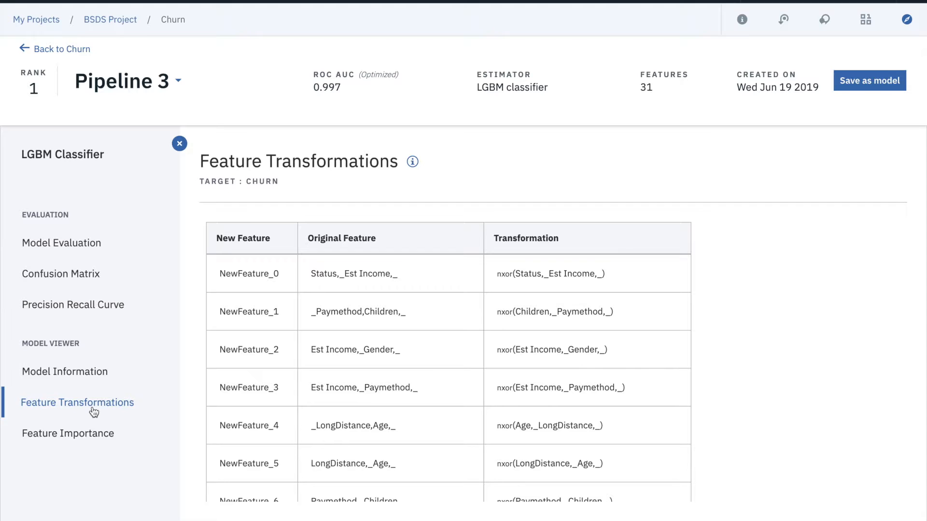
pyautogui.click(96, 441)
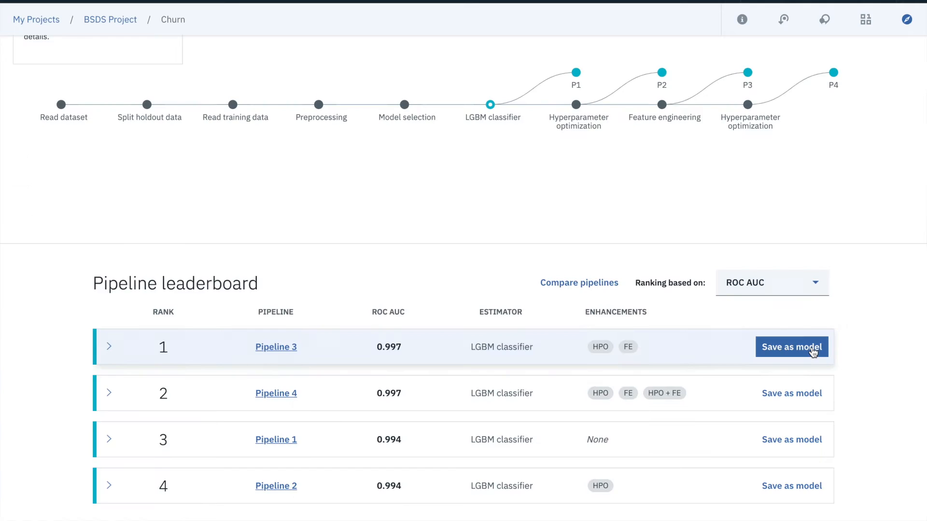
# Save the top-ranked Pipeline 3 from the leaderboard as a model.
pyautogui.click(812, 351)
pyautogui.click(585, 408)
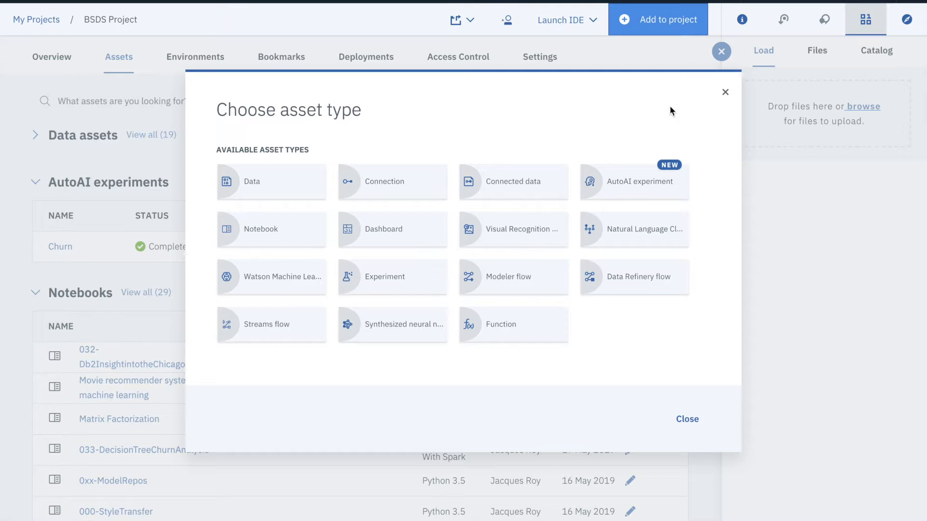
# Create a modeler flow named Spark Flow in the project and place a Data Asset Import node on its canvas.
pyautogui.click(548, 276)
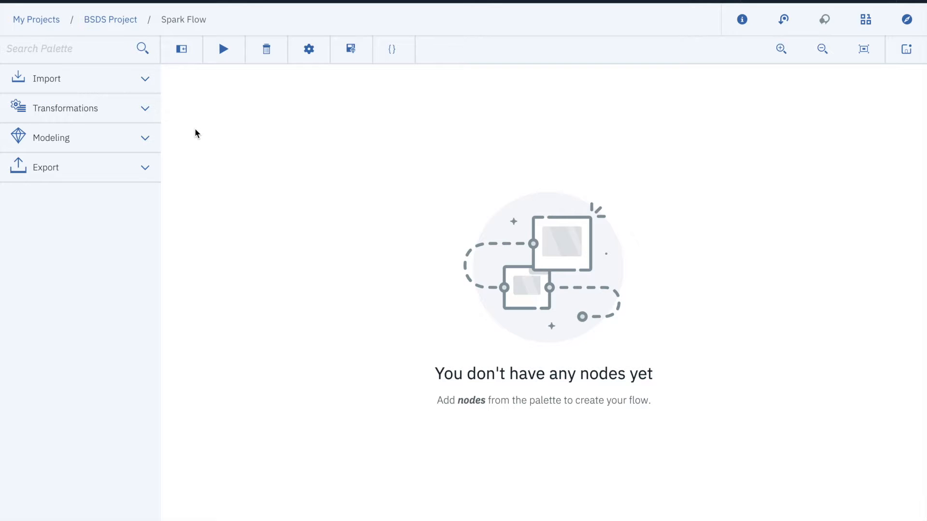
pyautogui.click(144, 82)
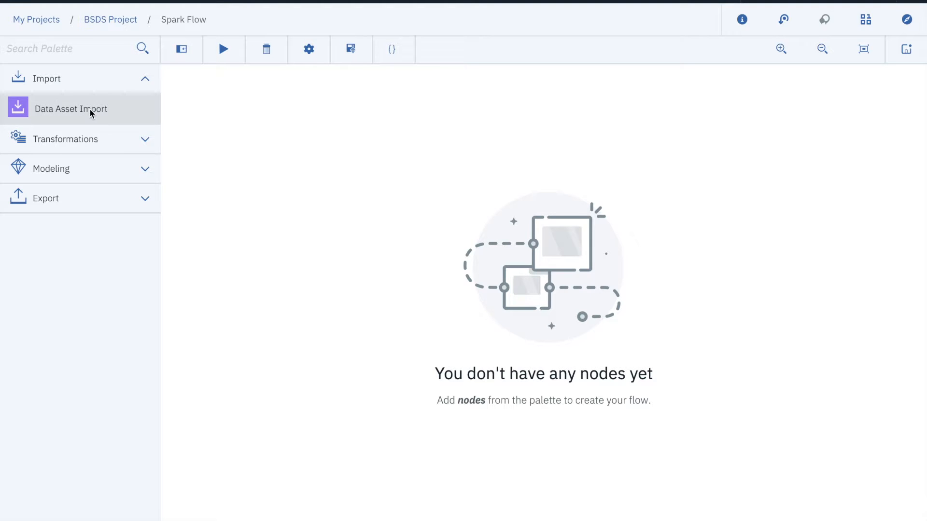
pyautogui.moveTo(90, 112); pyautogui.dragTo(370, 173)
# Set the Data Asset Import node's source to the customer churn data asset from the project.
pyautogui.click(388, 160)
pyautogui.click(402, 167)
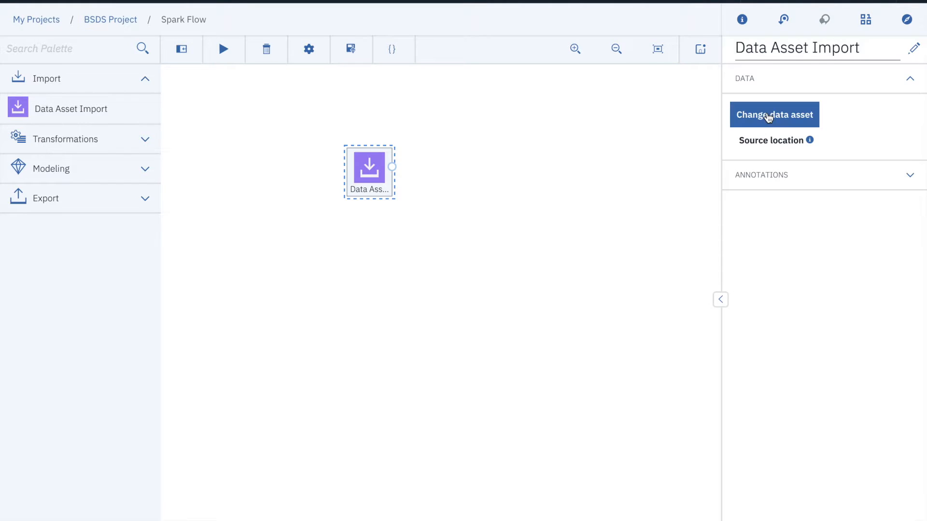
pyautogui.click(769, 118)
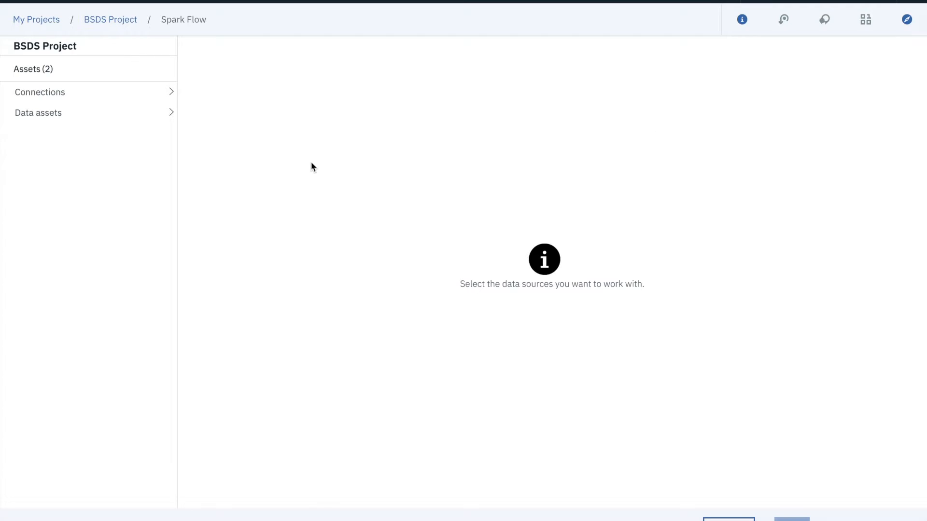
pyautogui.click(116, 112)
pyautogui.doubleClick(222, 239)
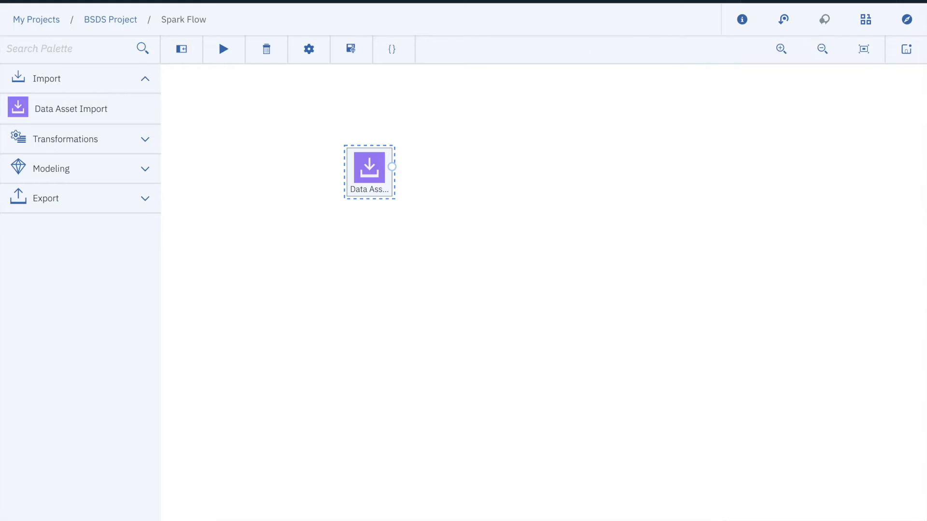
# Add a Decision Tree Classifier node beside the customer data import node and connect the import node to it.
pyautogui.click(145, 143)
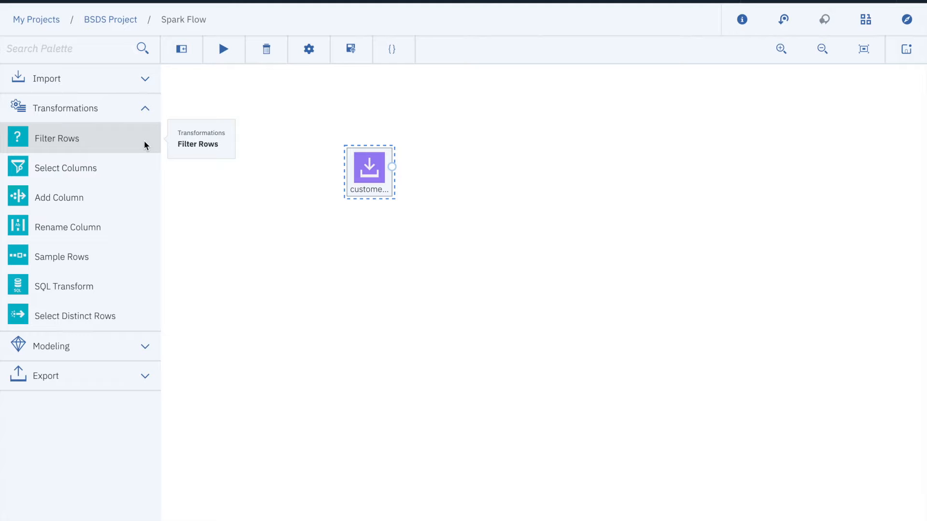
pyautogui.click(146, 108)
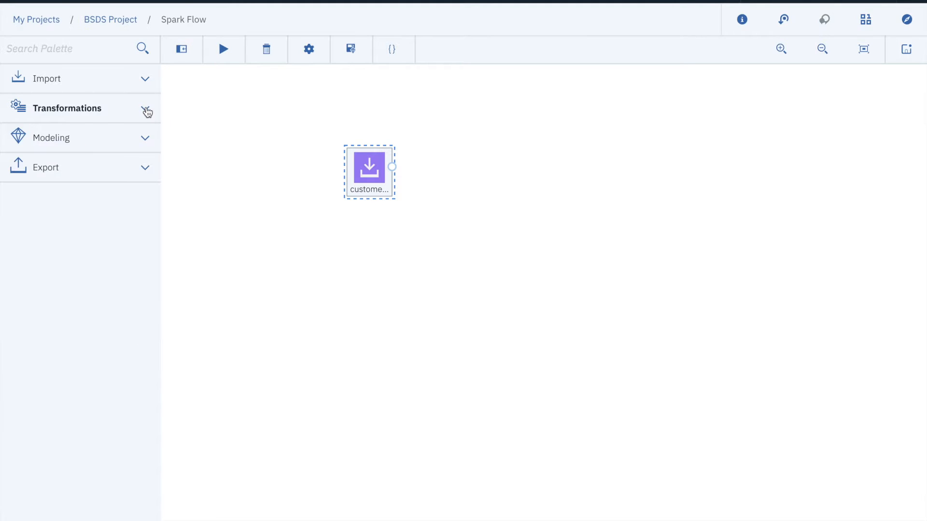
pyautogui.click(146, 140)
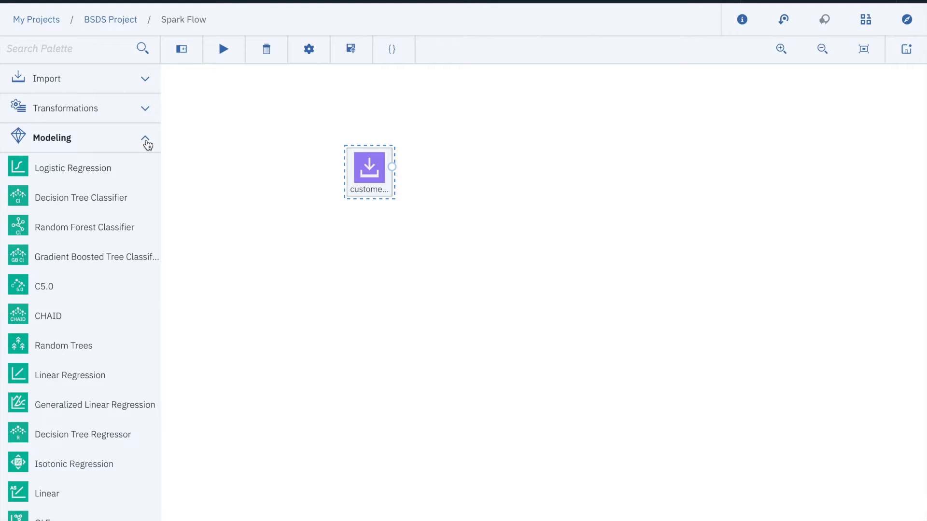
pyautogui.moveTo(91, 198); pyautogui.dragTo(554, 170)
pyautogui.moveTo(375, 170); pyautogui.dragTo(459, 176)
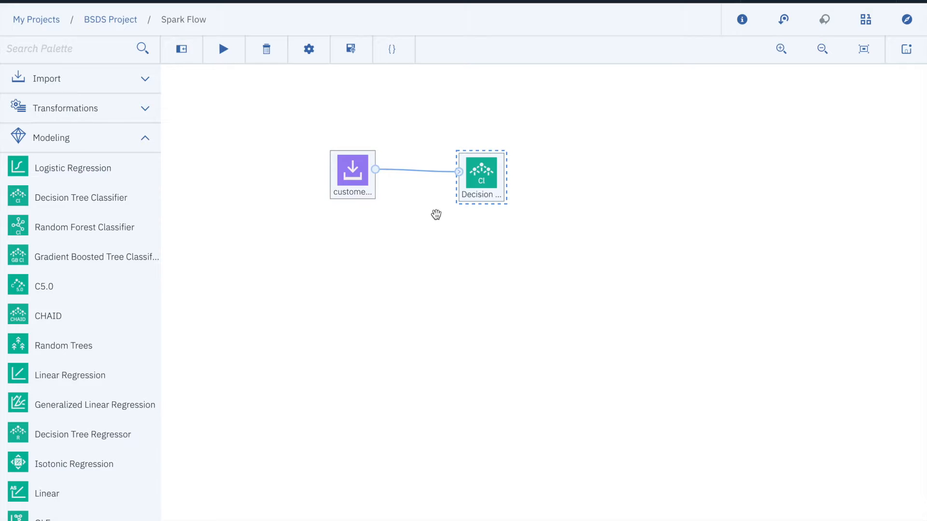
# Configure the Decision Tree Classifier node with CHURN as target and the other fields as input columns, checking its advanced parameters.
pyautogui.rightClick(499, 165)
pyautogui.click(515, 175)
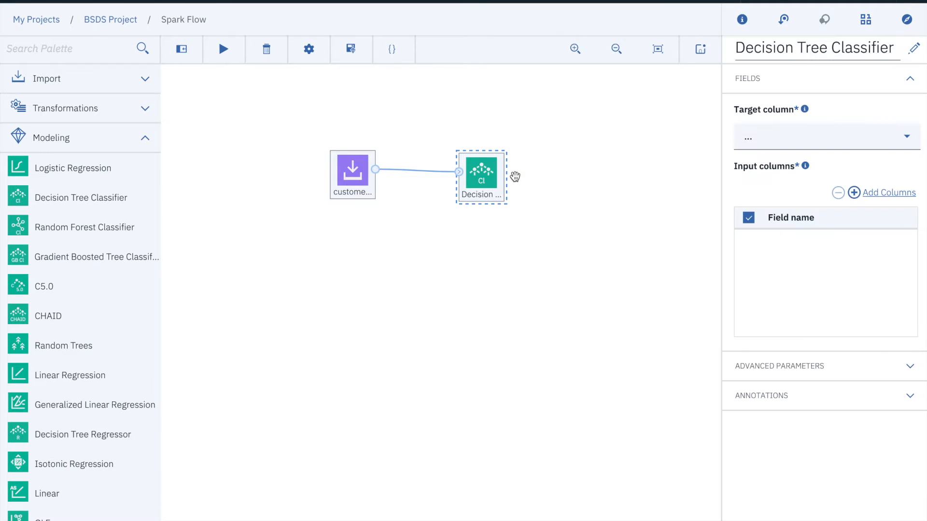
pyautogui.click(907, 138)
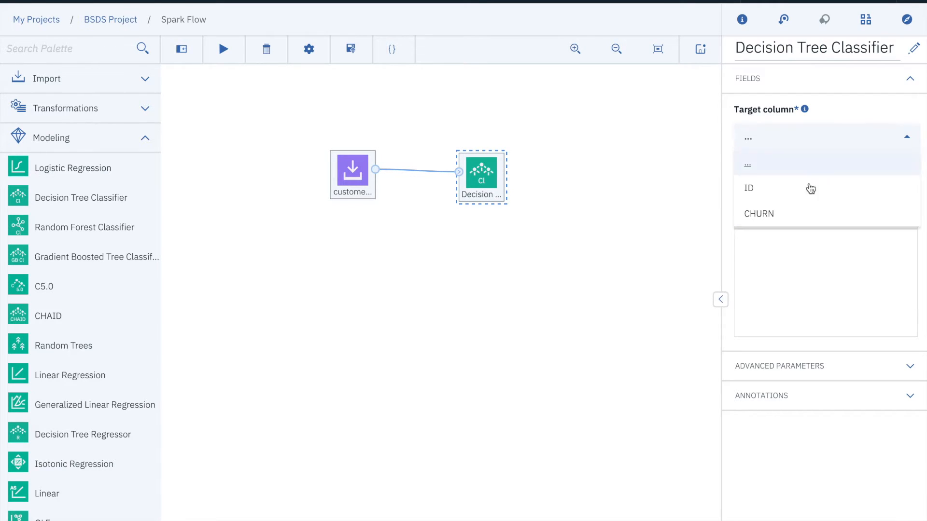
pyautogui.click(756, 214)
pyautogui.click(850, 191)
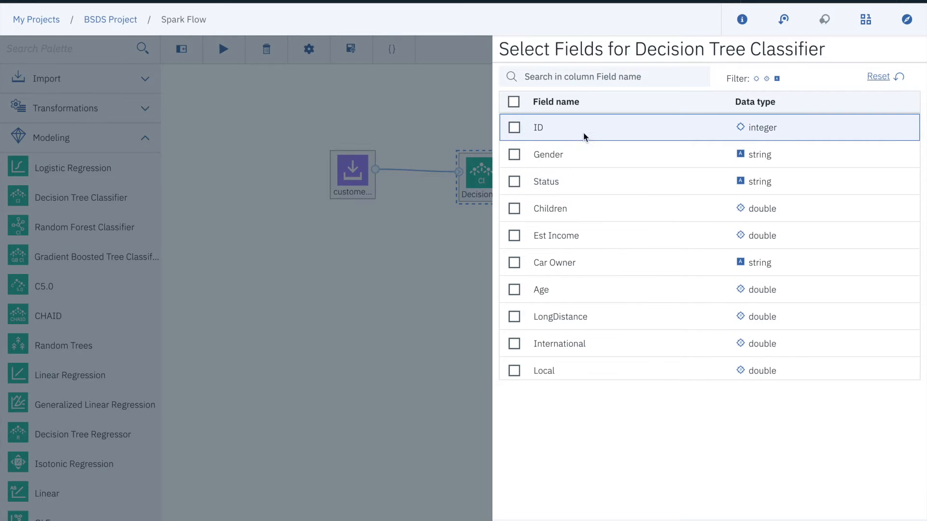
pyautogui.click(513, 102)
pyautogui.click(887, 76)
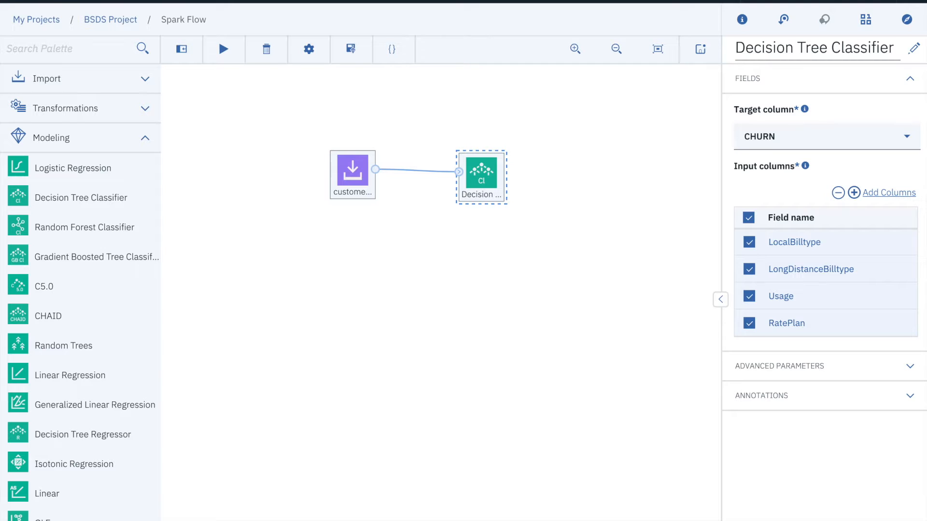
pyautogui.click(910, 367)
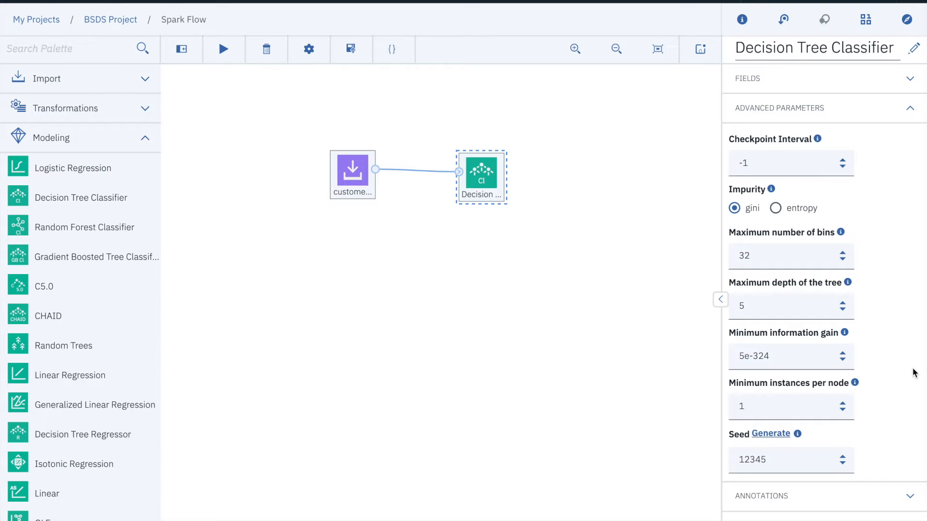
pyautogui.click(910, 110)
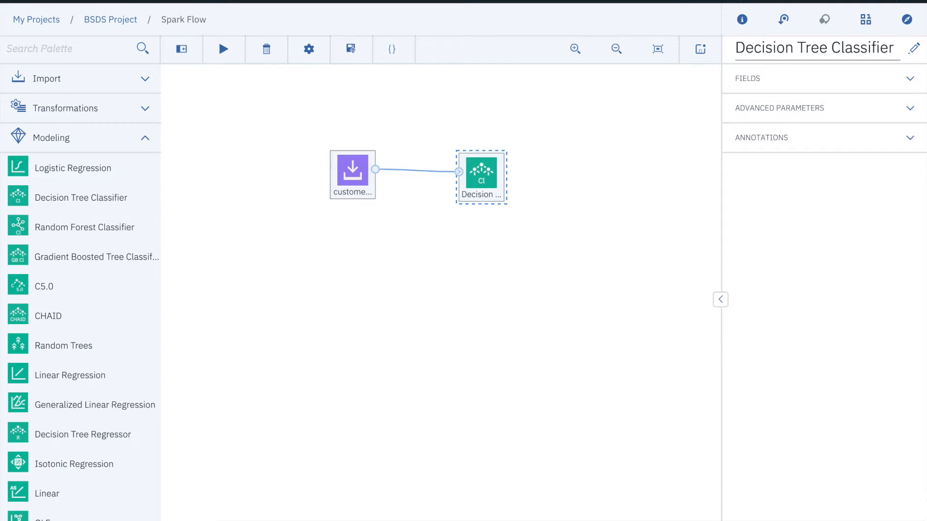
pyautogui.click(700, 49)
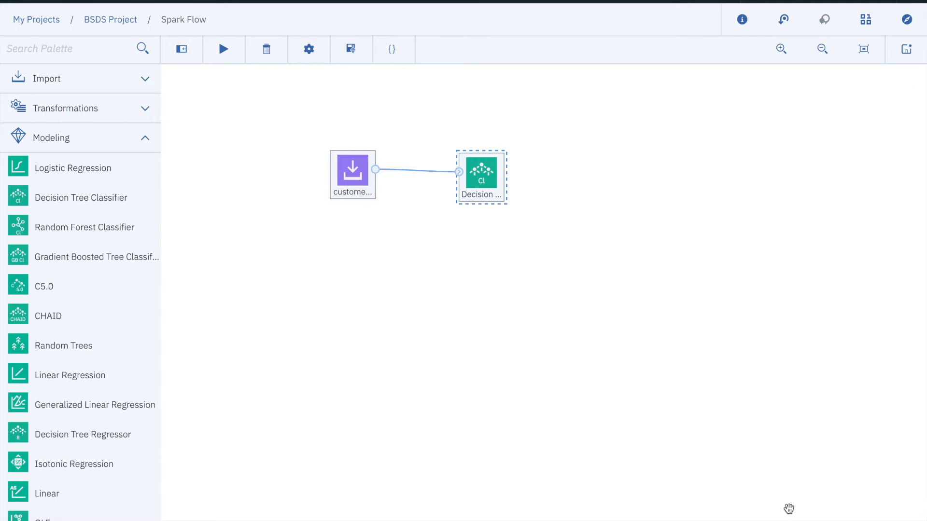
# Run the Decision Tree Classifier node, view the resulting model's evaluation measures and return to the Spark Flow.
pyautogui.rightClick(501, 162)
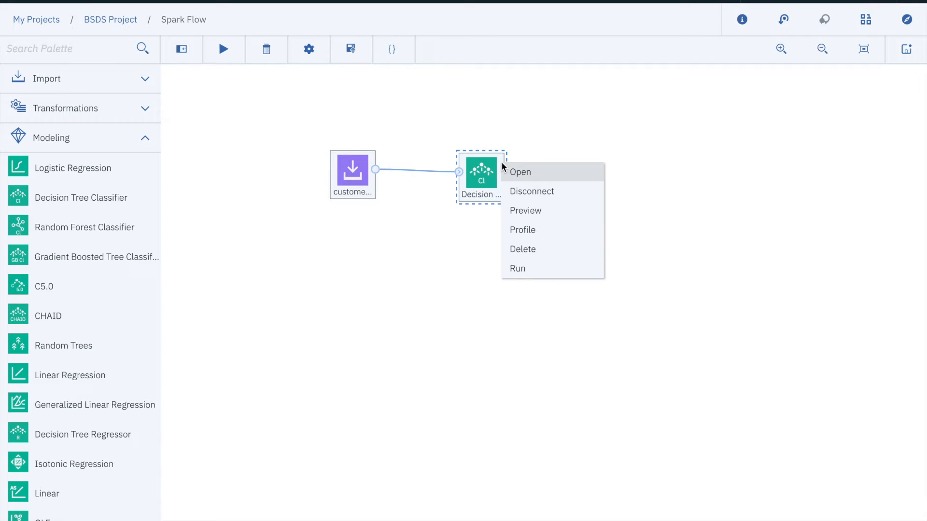
pyautogui.click(524, 270)
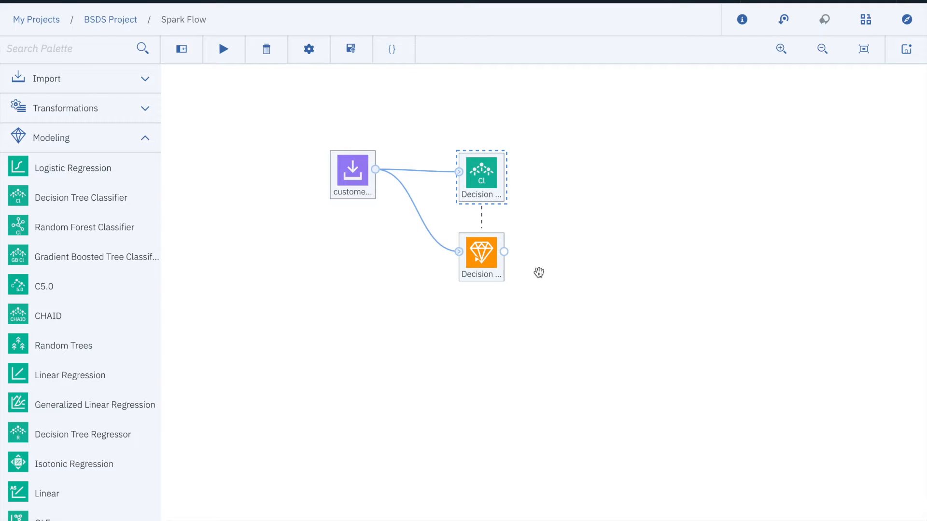
pyautogui.rightClick(502, 248)
pyautogui.click(531, 271)
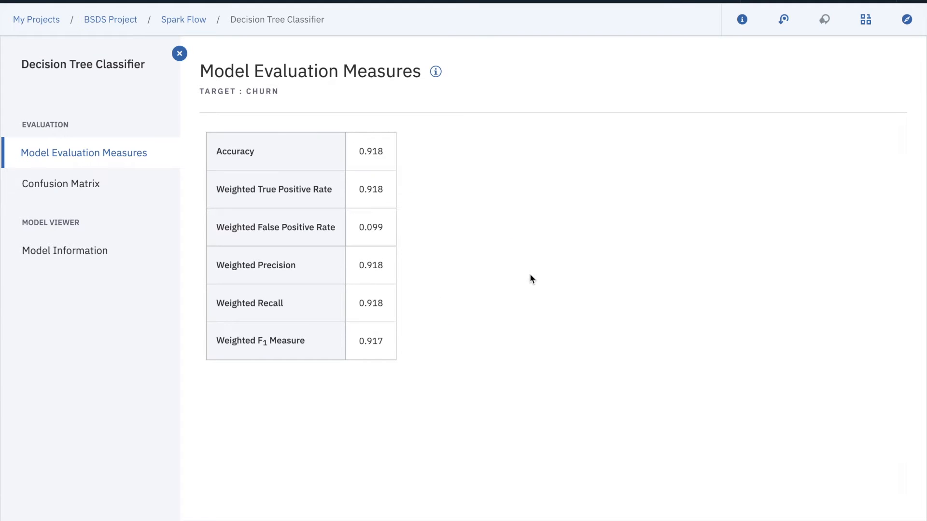
pyautogui.click(183, 20)
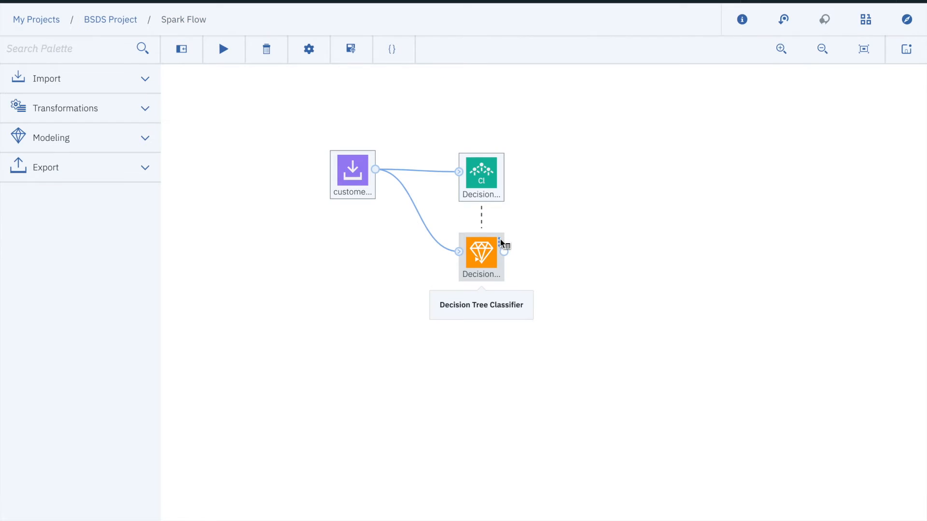
# Save the generated Decision Tree Classifier branch as a model.
pyautogui.rightClick(501, 240)
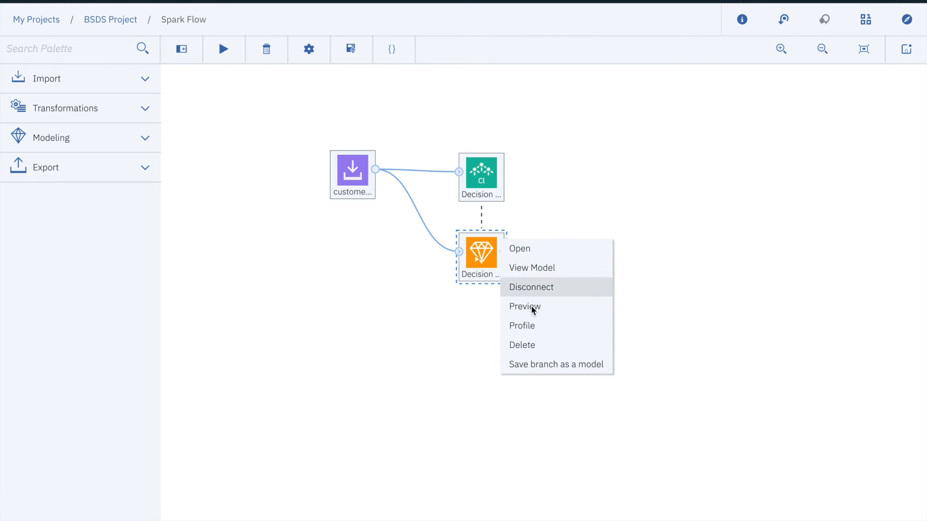
pyautogui.click(540, 363)
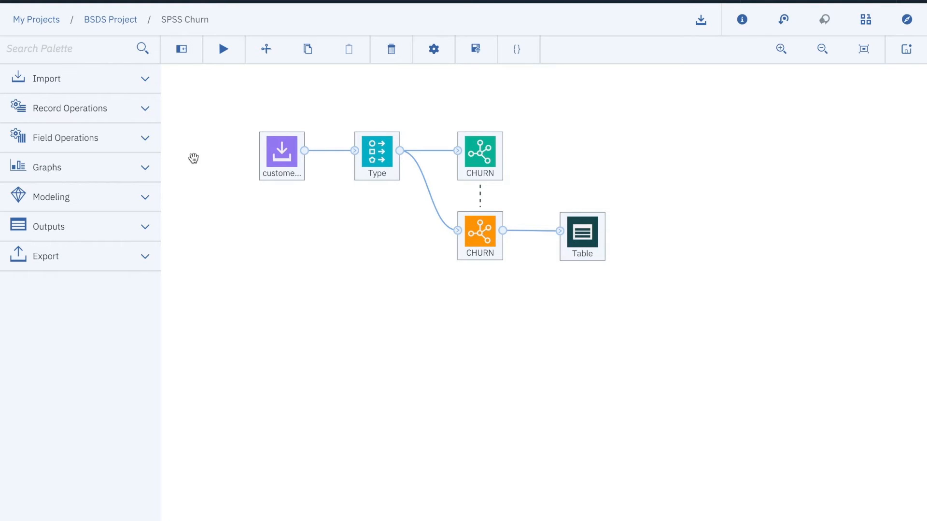
# Browse the Record Operations, Field Operations and Modeling nodes available for the SPSS Churn flow.
pyautogui.click(147, 110)
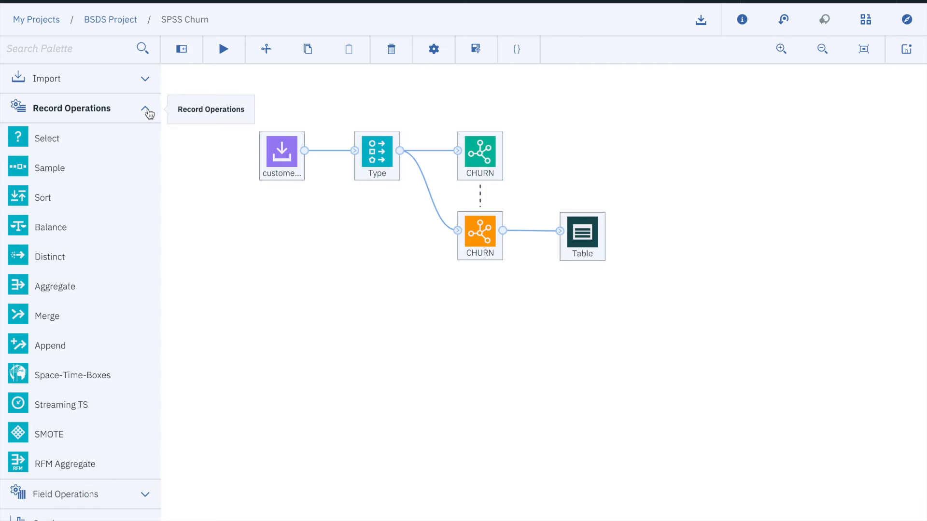
pyautogui.click(146, 111)
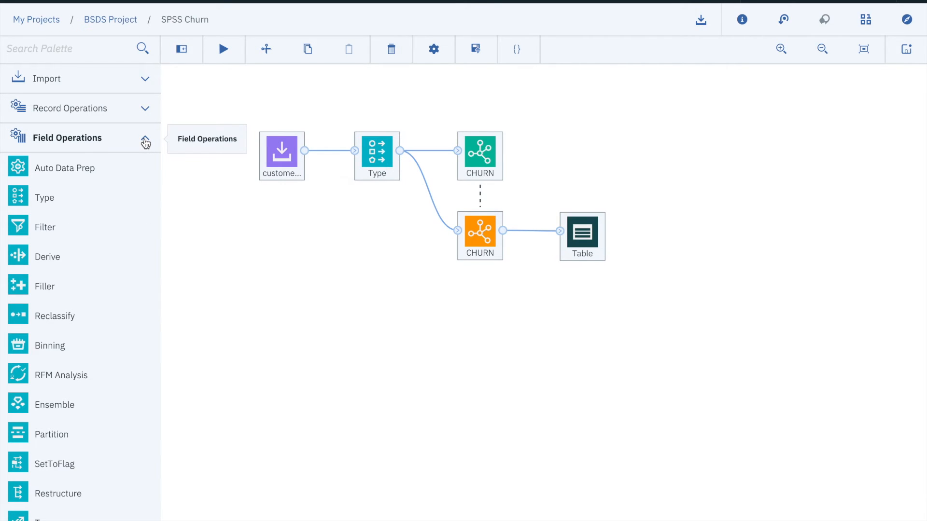
pyautogui.click(145, 143)
pyautogui.scroll(-5, 144, 225)
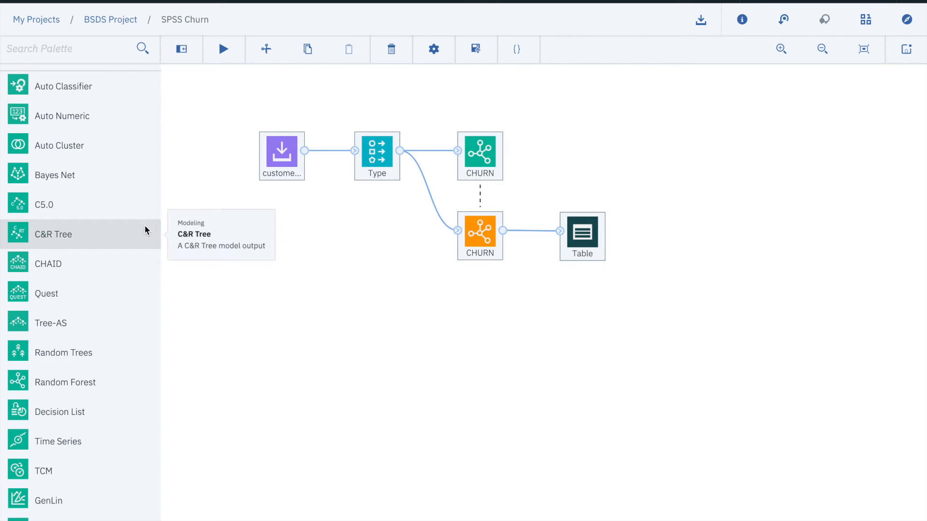
pyautogui.rightClick(599, 223)
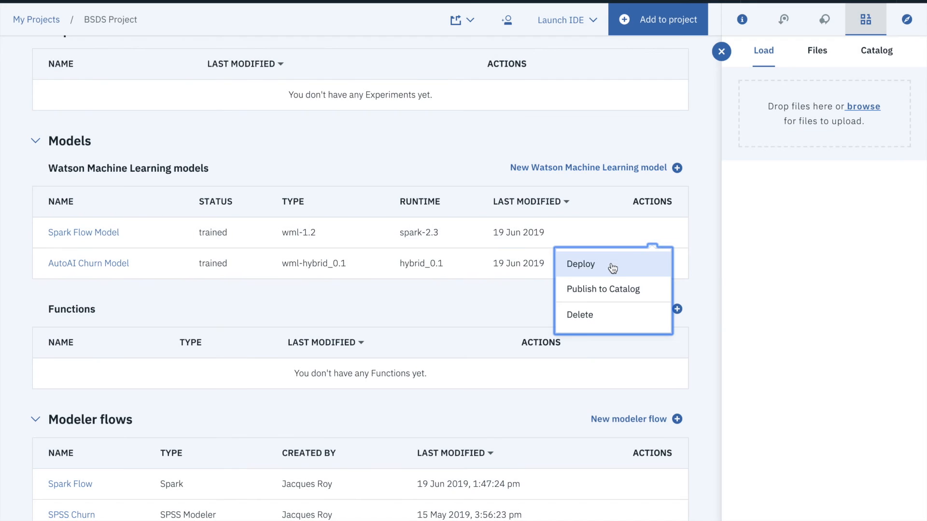
# Start deploying the Spark Flow Model and open the project's deployments.
pyautogui.click(610, 269)
pyautogui.click(837, 169)
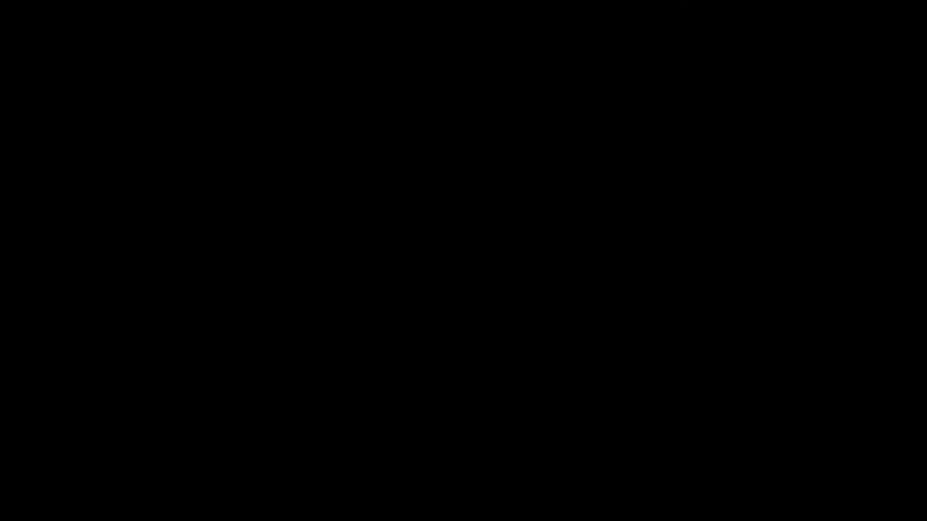
pyautogui.click(367, 58)
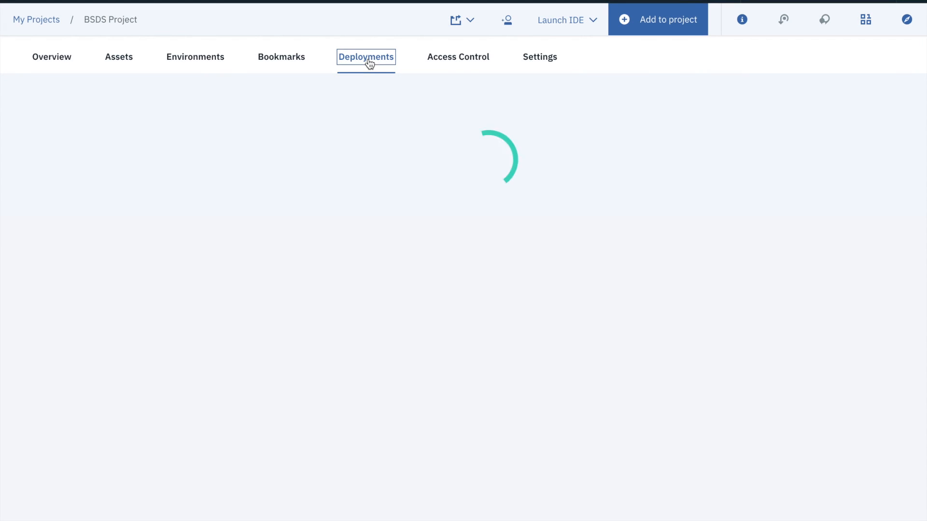